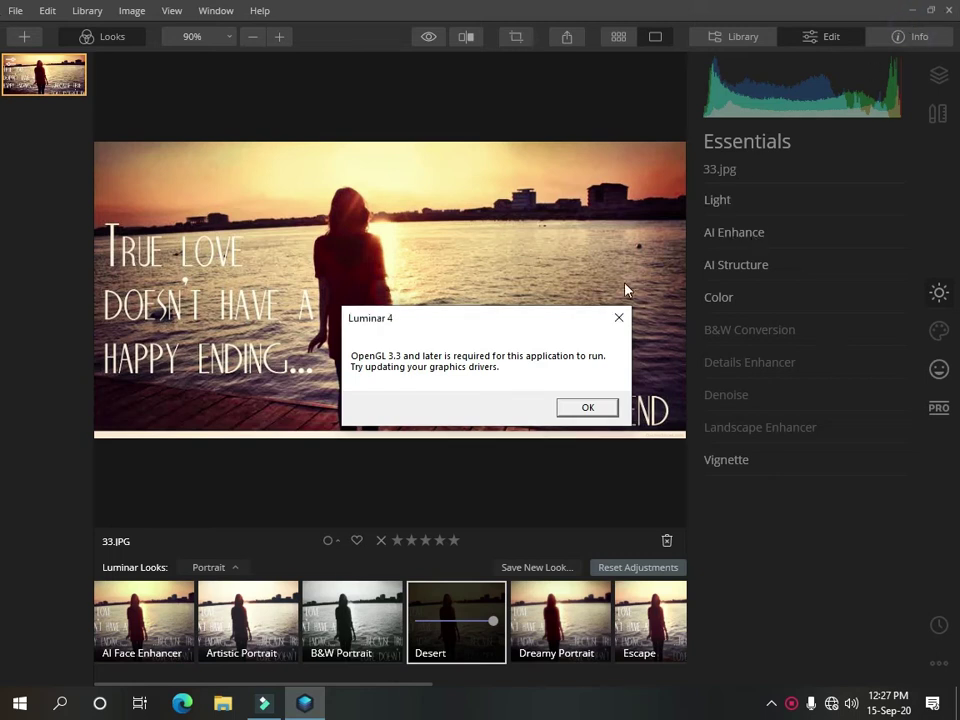
Minimize the Luminar 4 window showing the OpenGL 3.3 error to reveal the desktop
click(285, 695)
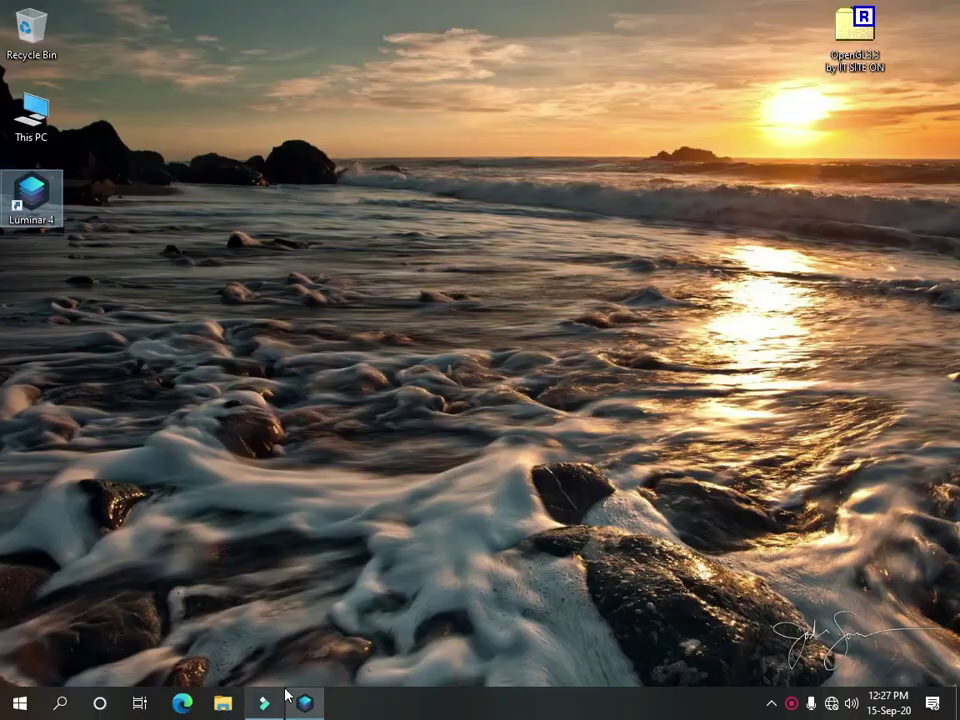
Check the Intel Q45/Q43 display adapter properties in Advanced display settings, then close Settings
right_click(399, 390)
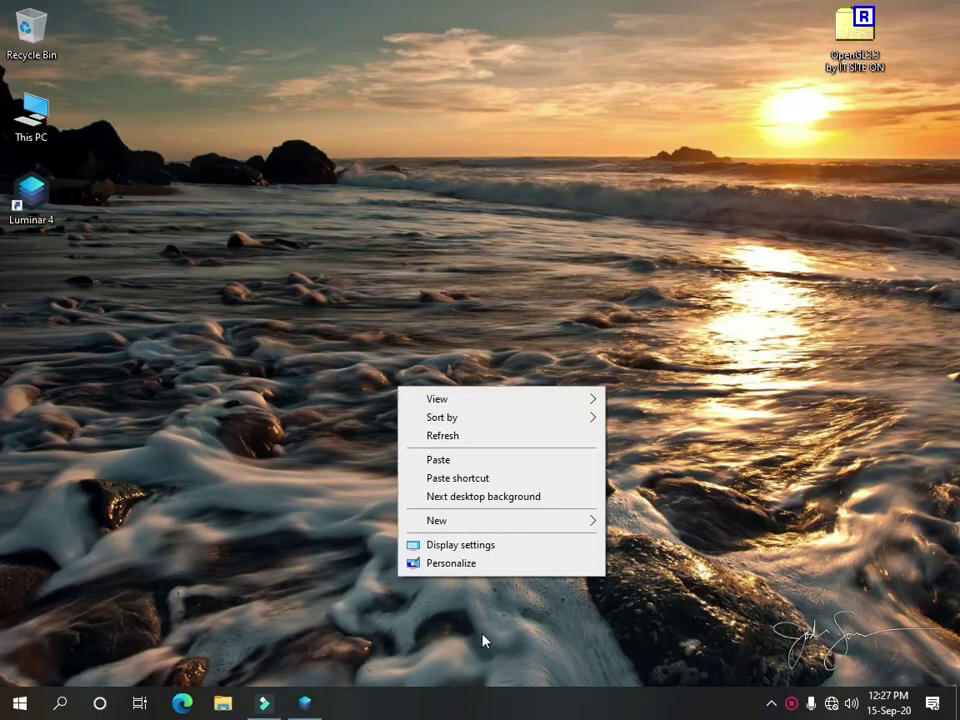
click(474, 545)
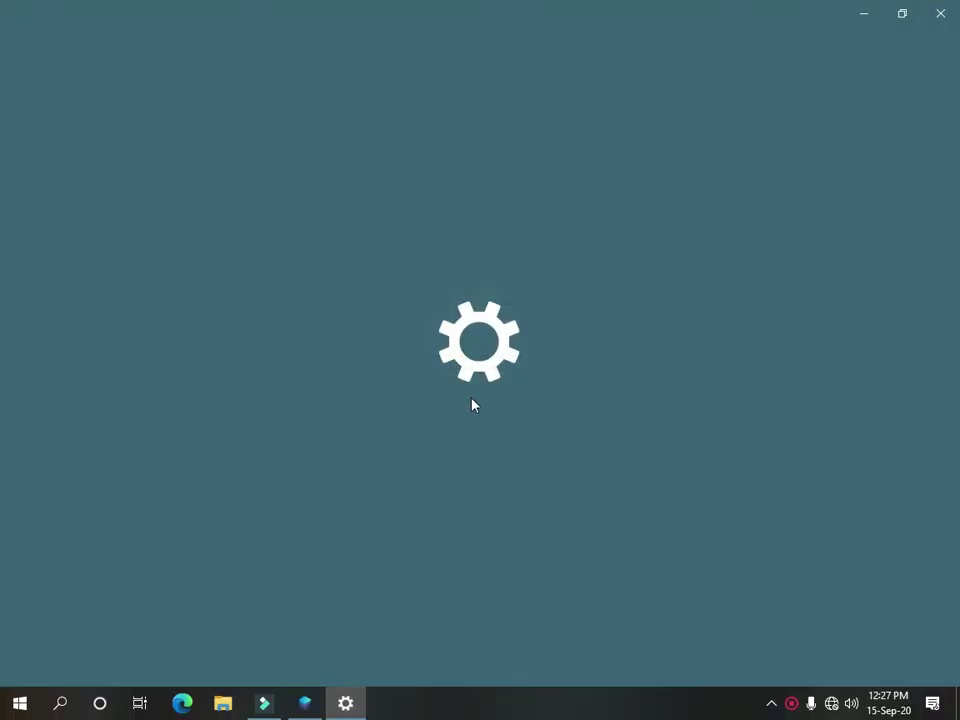
scroll(443, 476, down, 2)
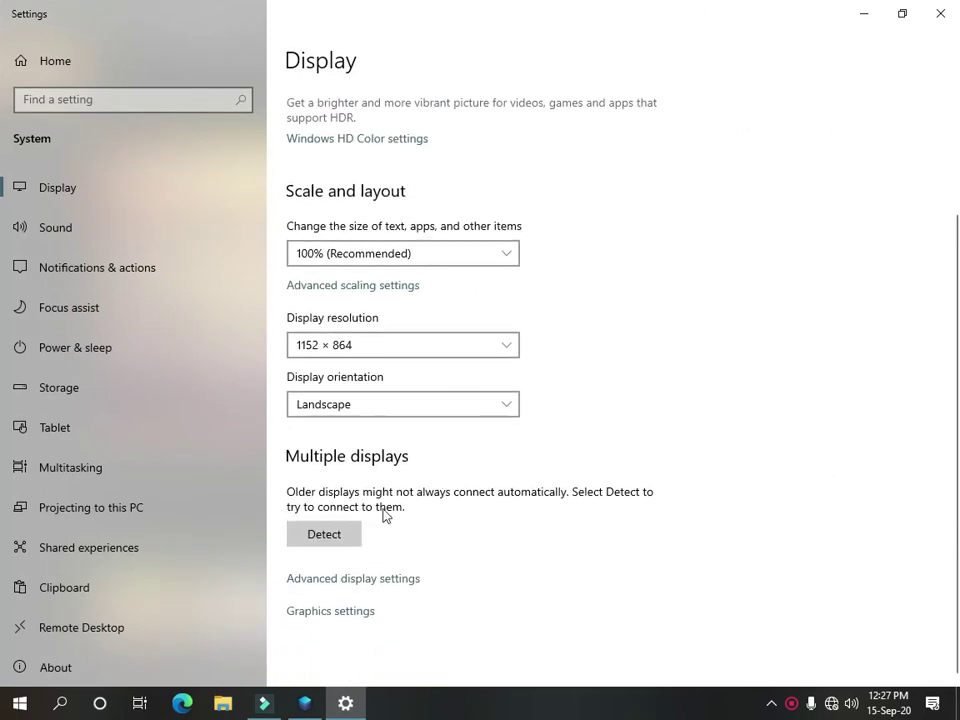
click(321, 576)
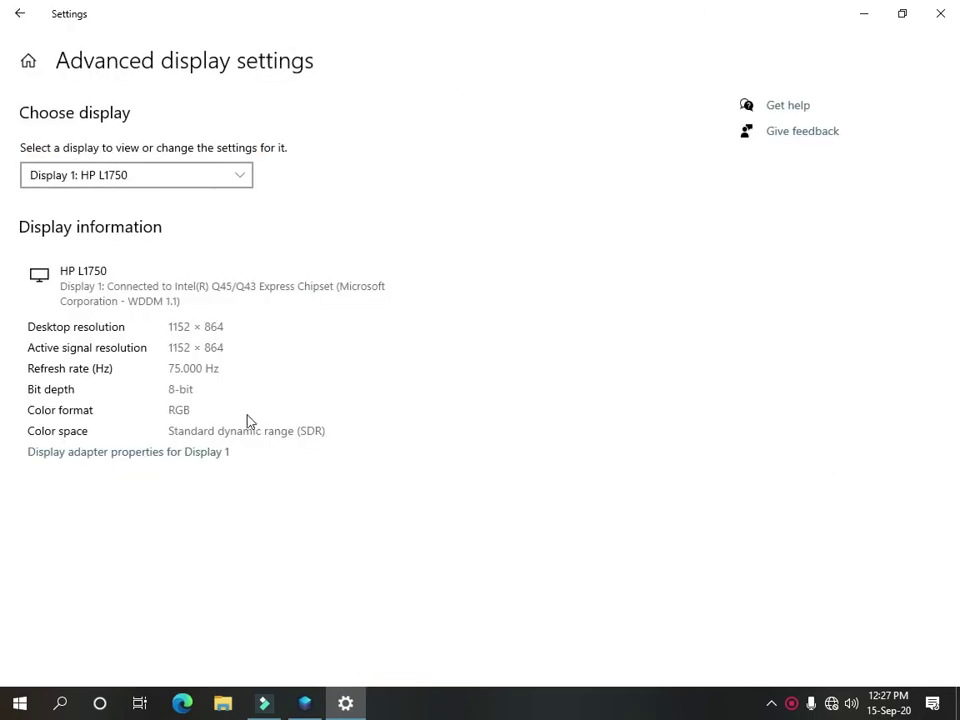
click(143, 453)
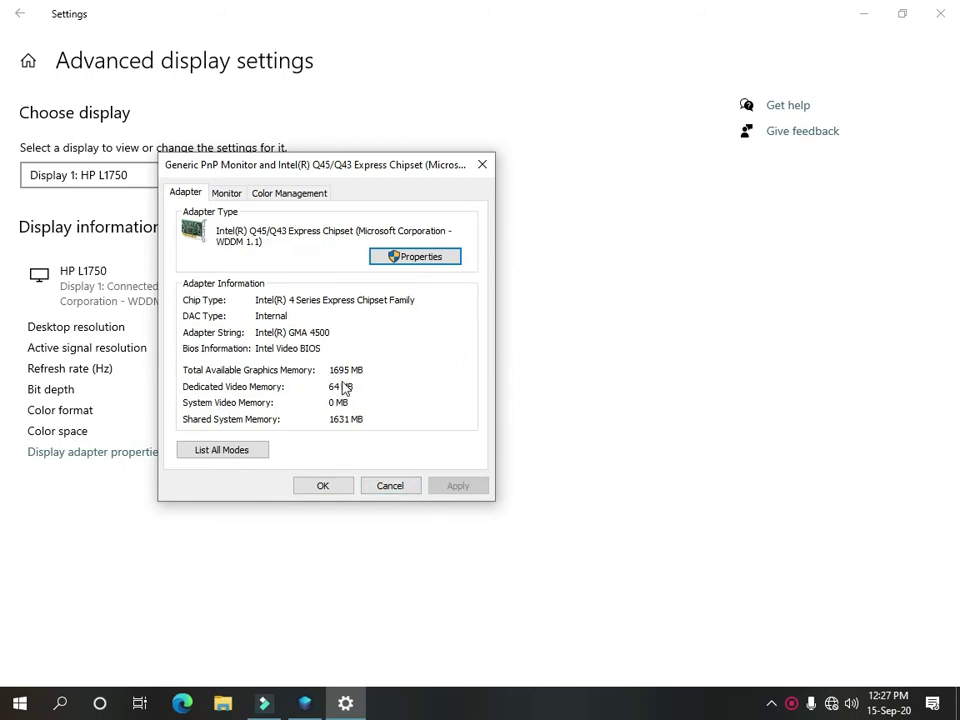
click(382, 487)
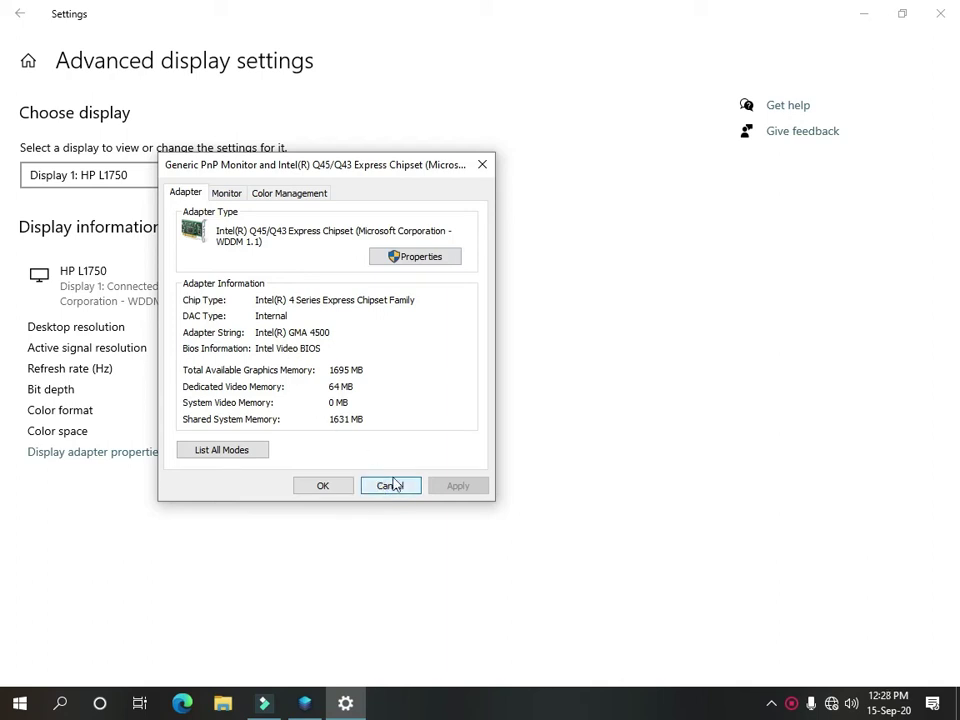
click(390, 486)
click(922, 24)
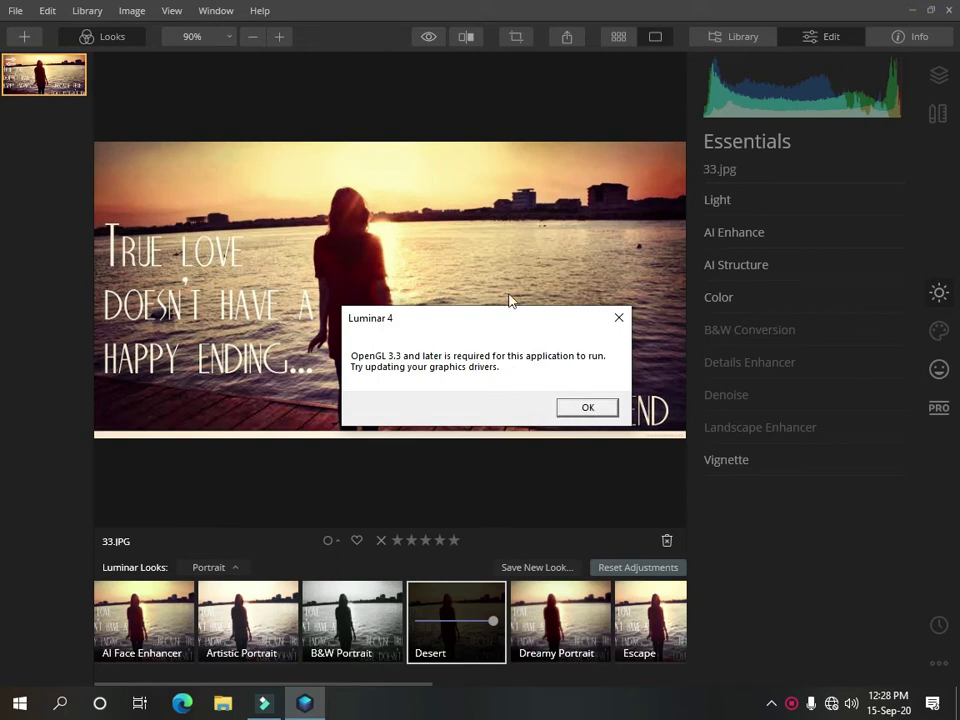
Dismiss the OpenGL 3.3 error, quit Luminar 4, and select the OpenGL archive on the desktop
click(573, 409)
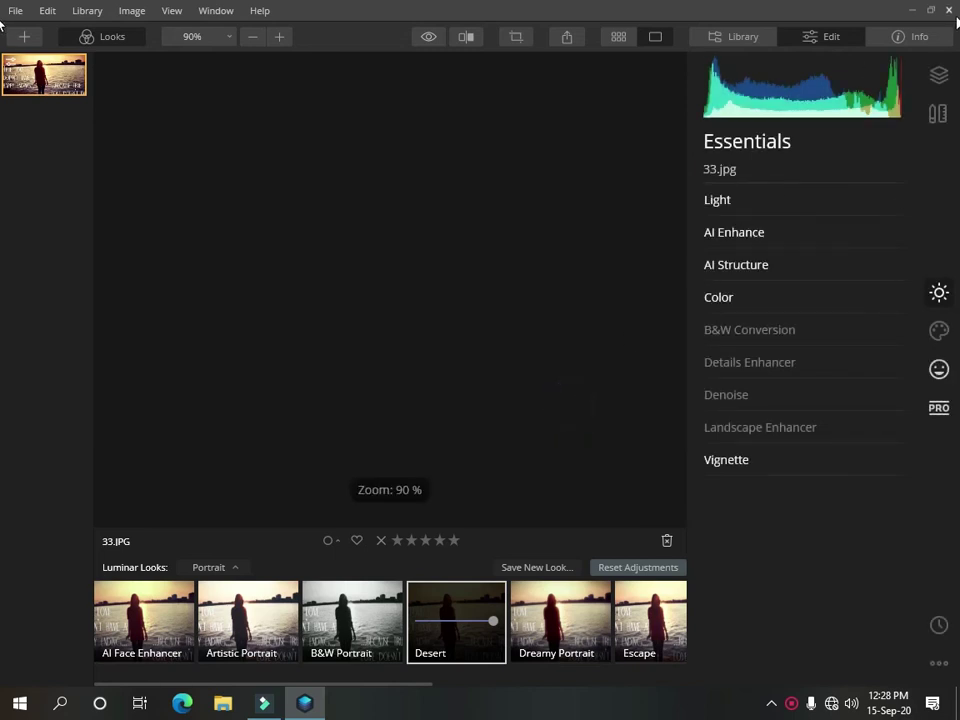
click(948, 9)
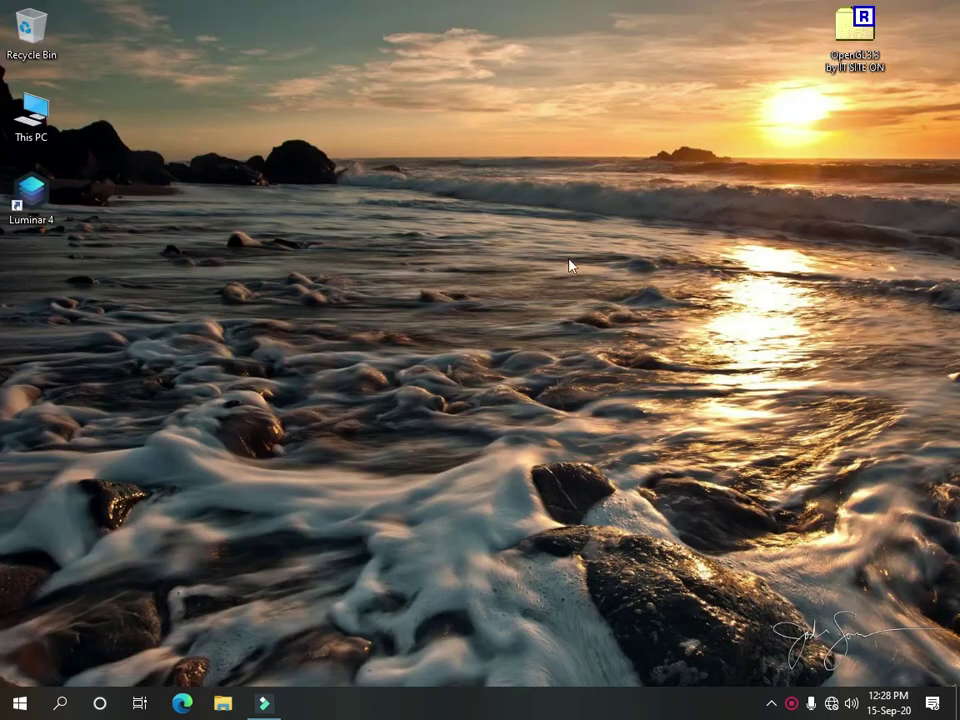
click(855, 40)
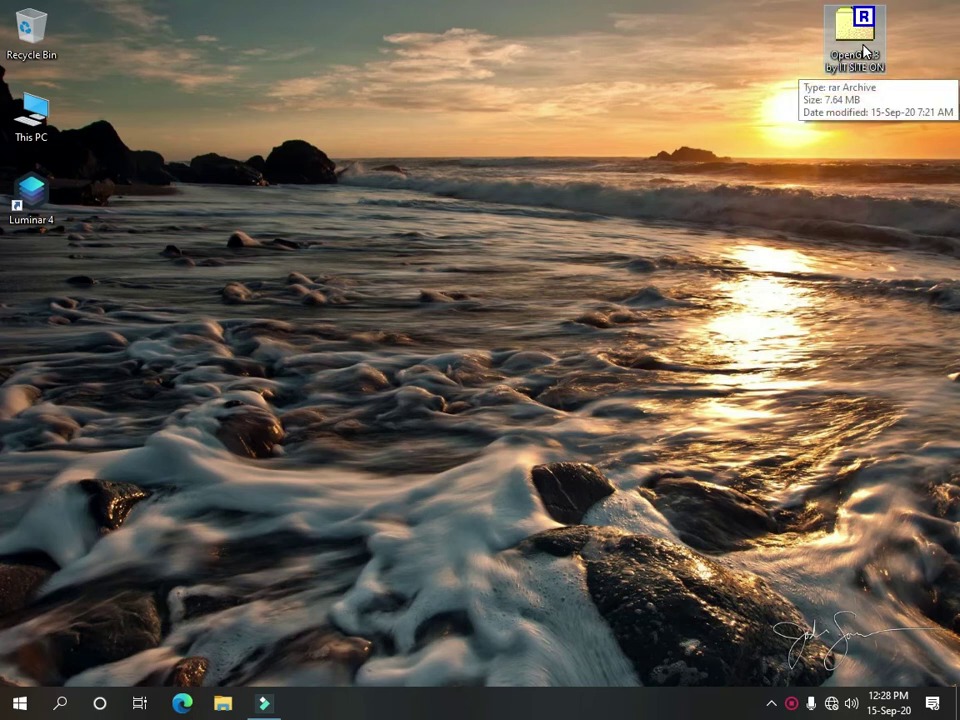
Extract opengl32.dll and zlib1.dll from the OpenGL3.3 archive onto the desktop and cut both
right_click(865, 50)
mouse_move(790, 75)
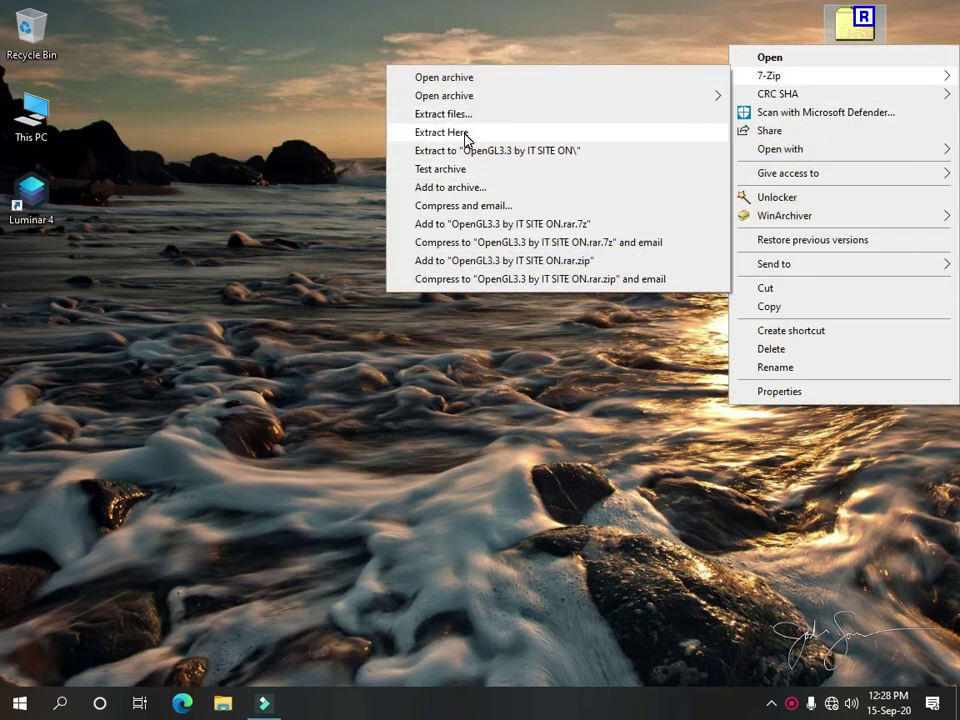
click(467, 133)
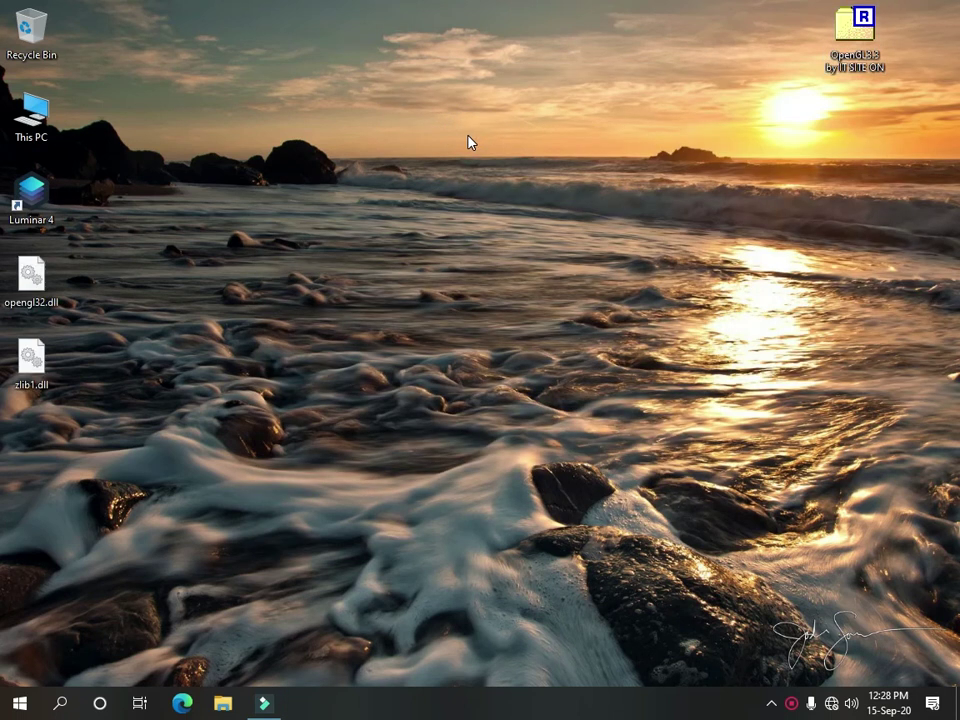
drag(112, 243, 10, 420)
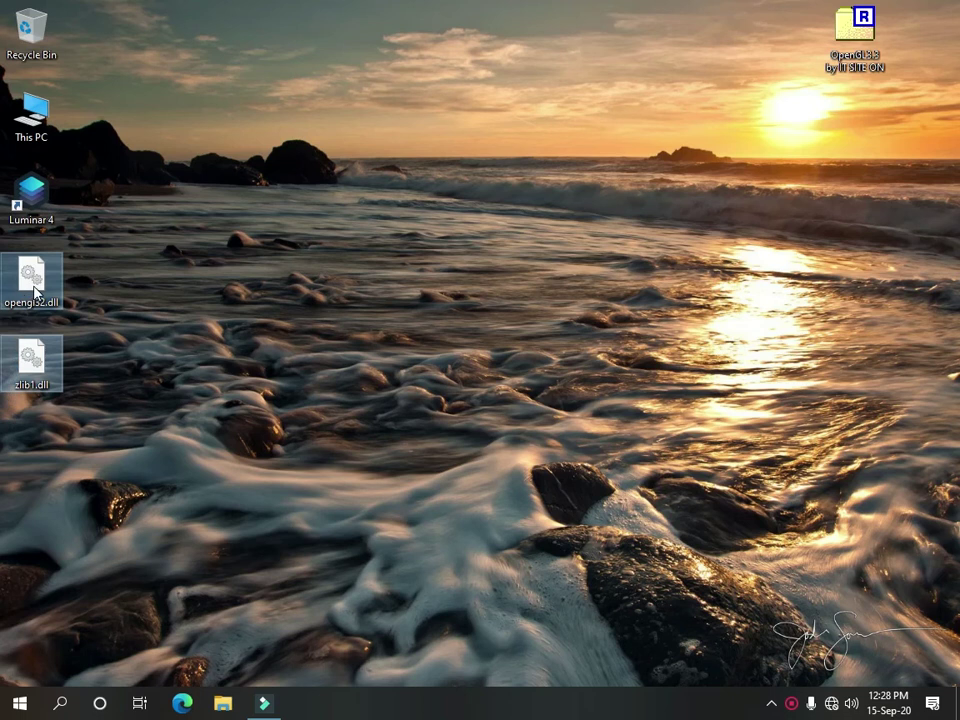
mouse_move(31, 280)
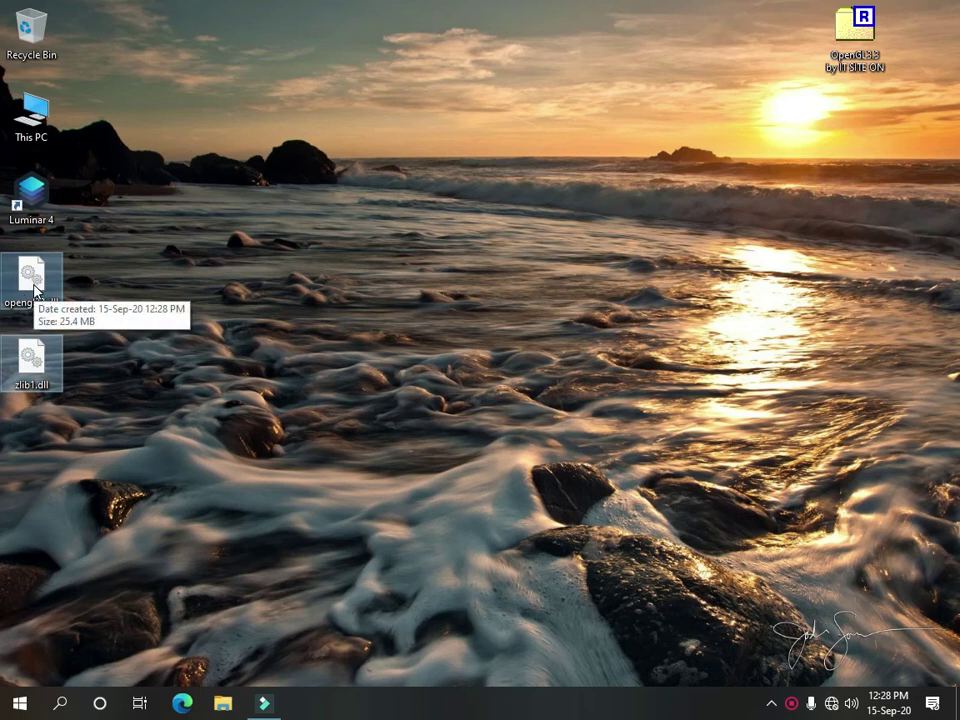
right_click(35, 290)
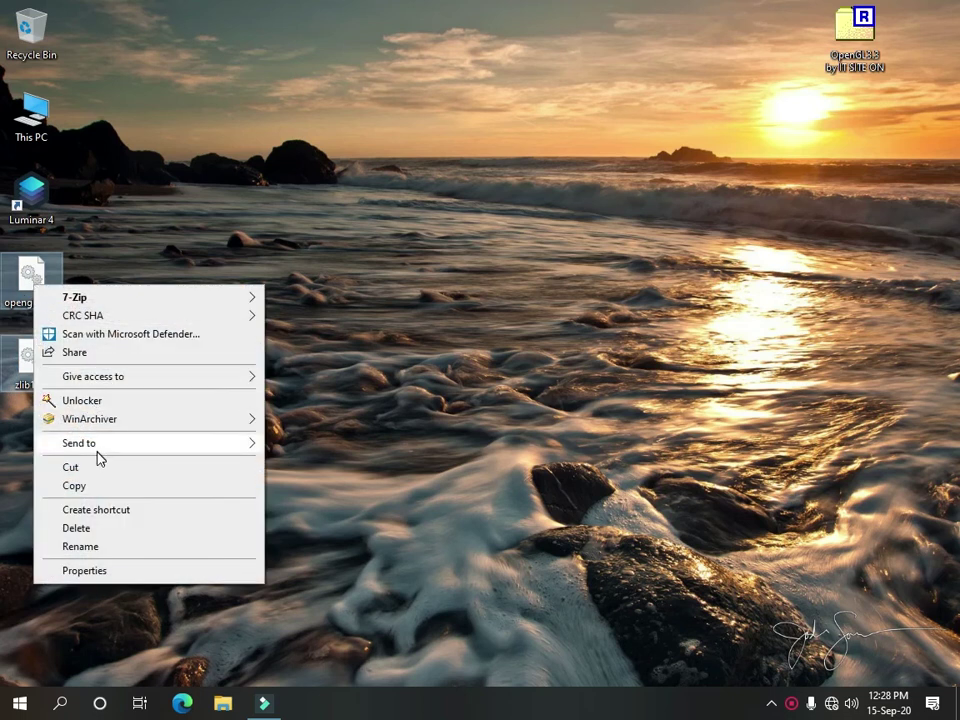
click(95, 470)
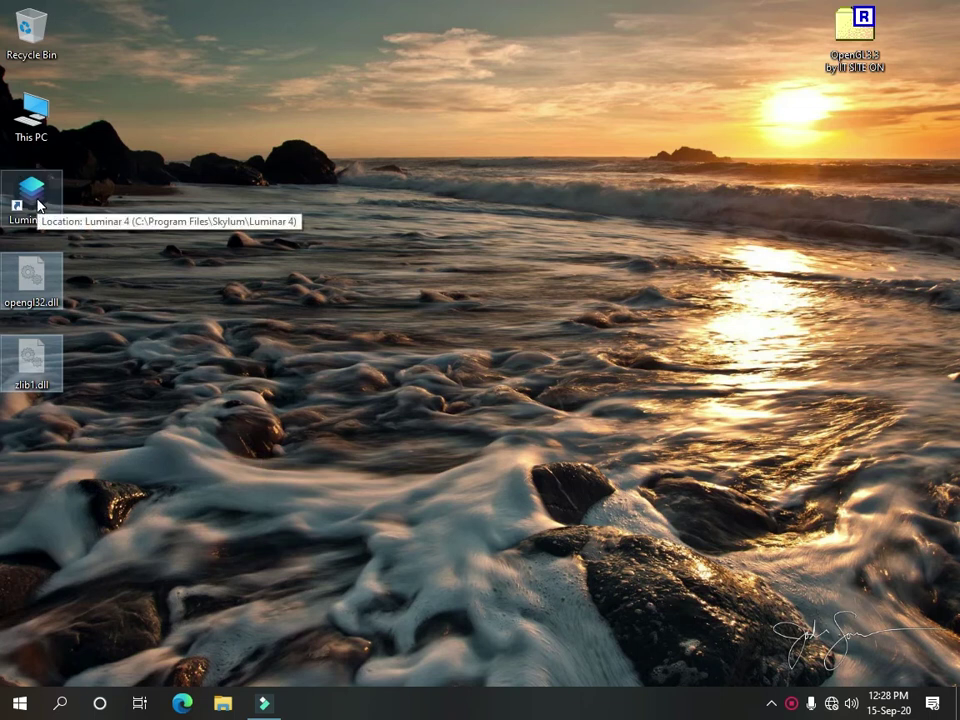
Open the Luminar 4 program folder from its shortcut and paste the two DLLs there
right_click(38, 205)
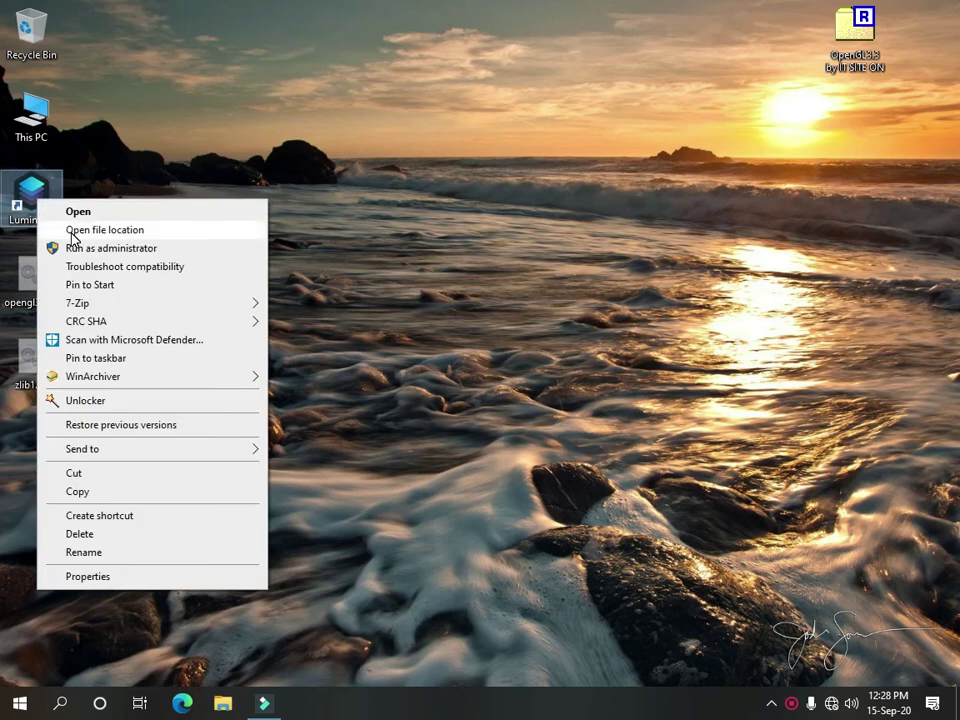
click(72, 232)
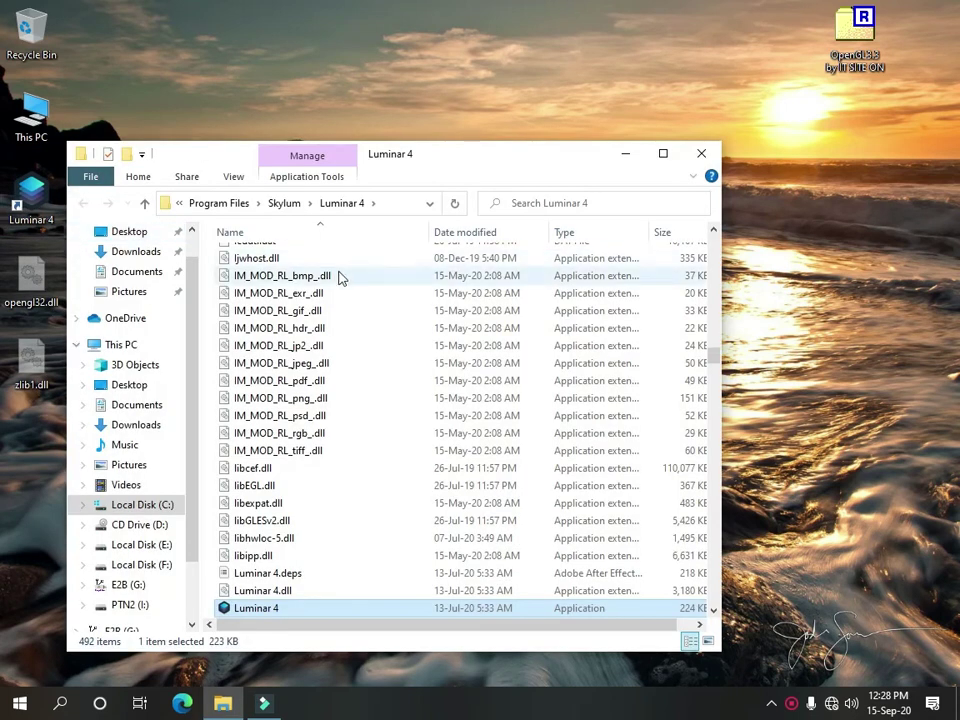
right_click(375, 495)
click(388, 386)
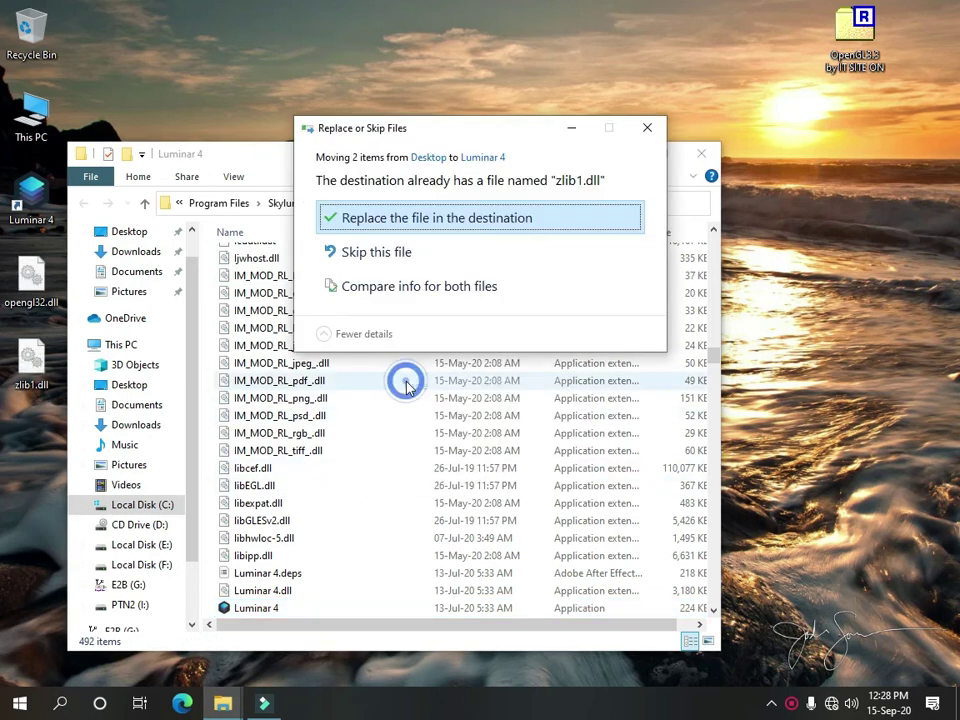
Replace the existing zlib1.dll with administrator permission, then close the folder
click(405, 222)
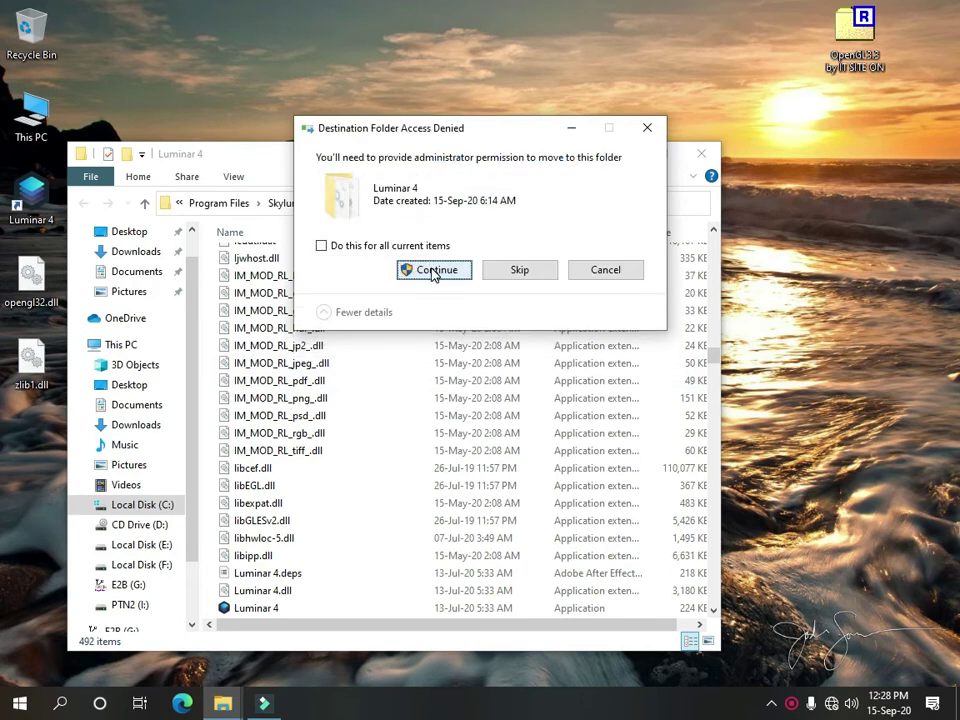
click(432, 270)
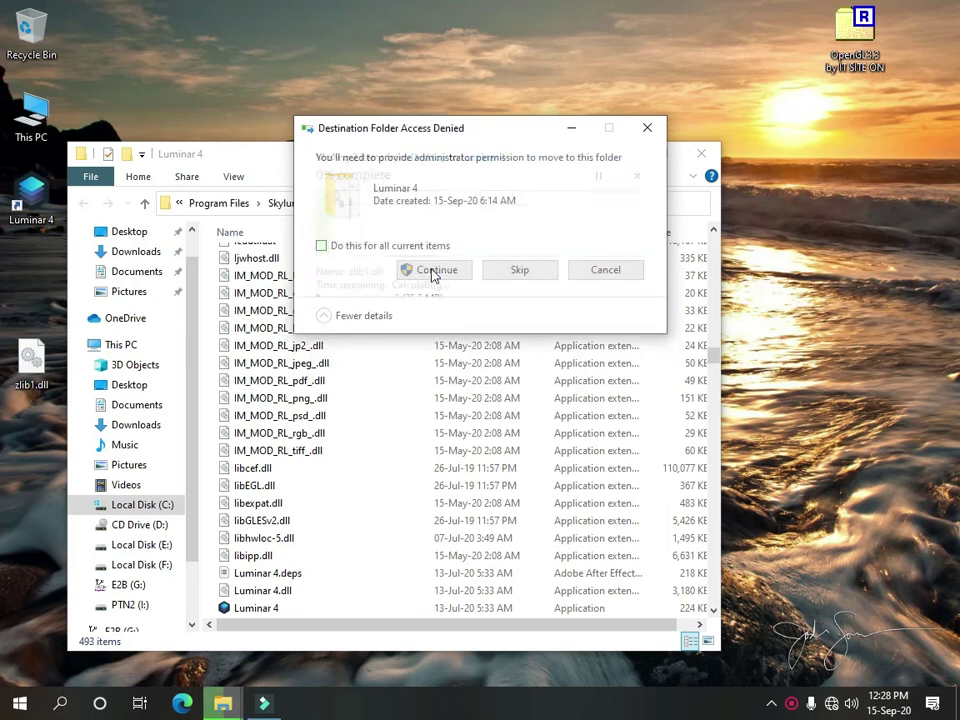
click(432, 270)
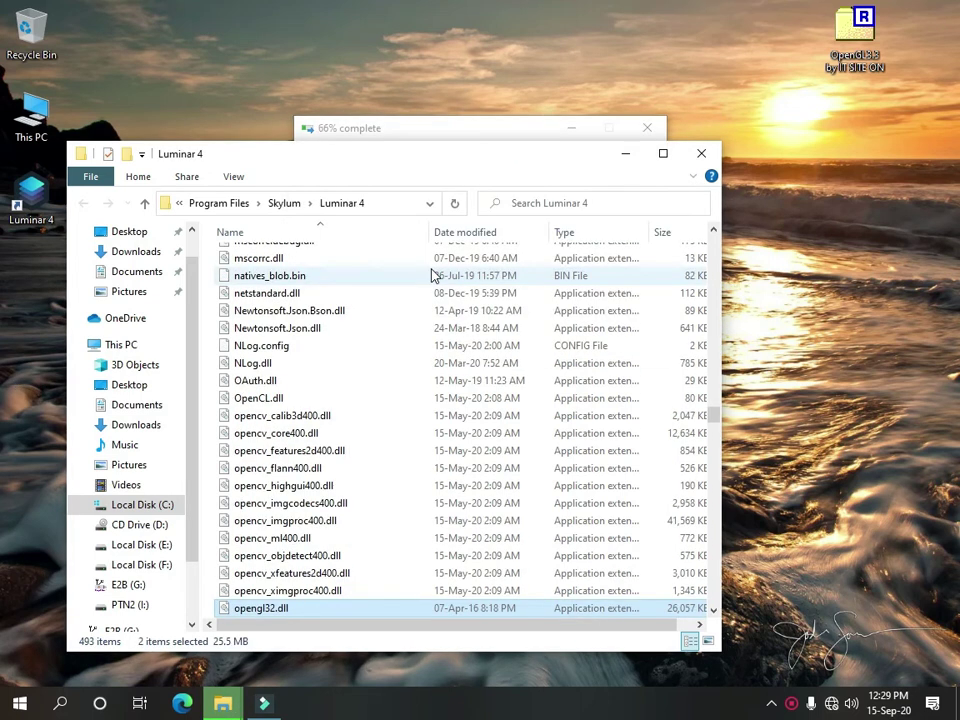
scroll(362, 407, down, 5)
scroll(362, 407, down, 5)
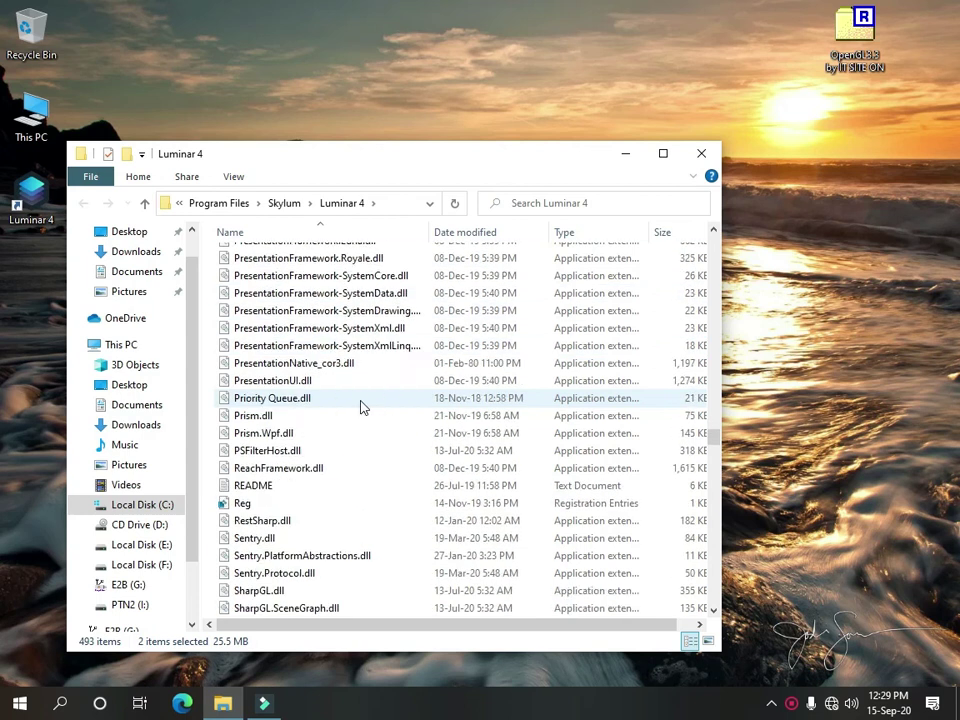
scroll(360, 403, down, 4)
scroll(360, 413, down, 3)
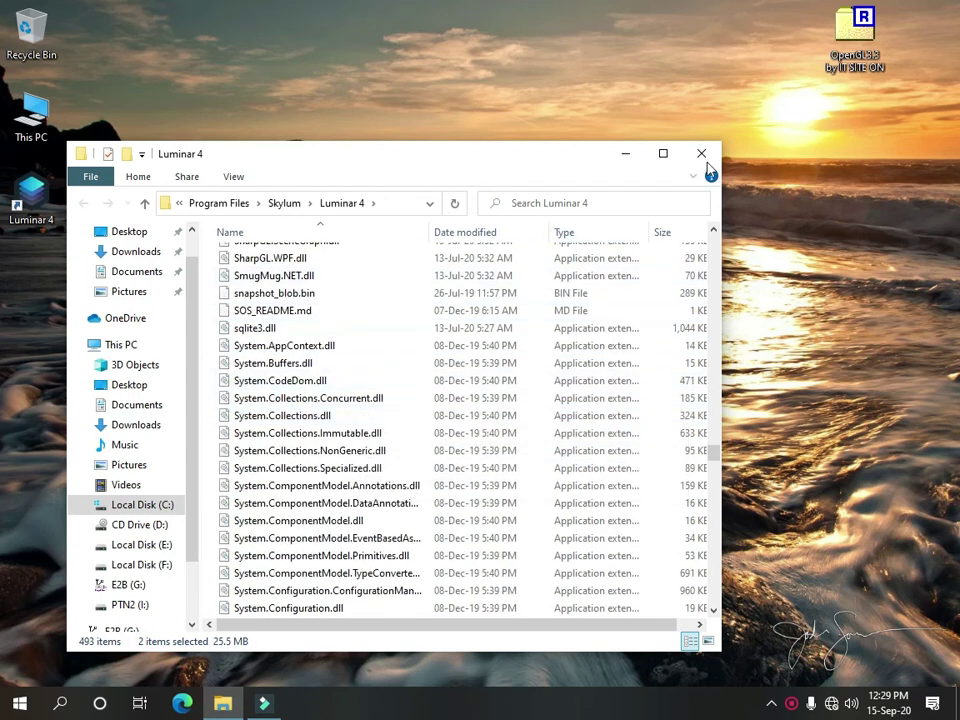
click(701, 153)
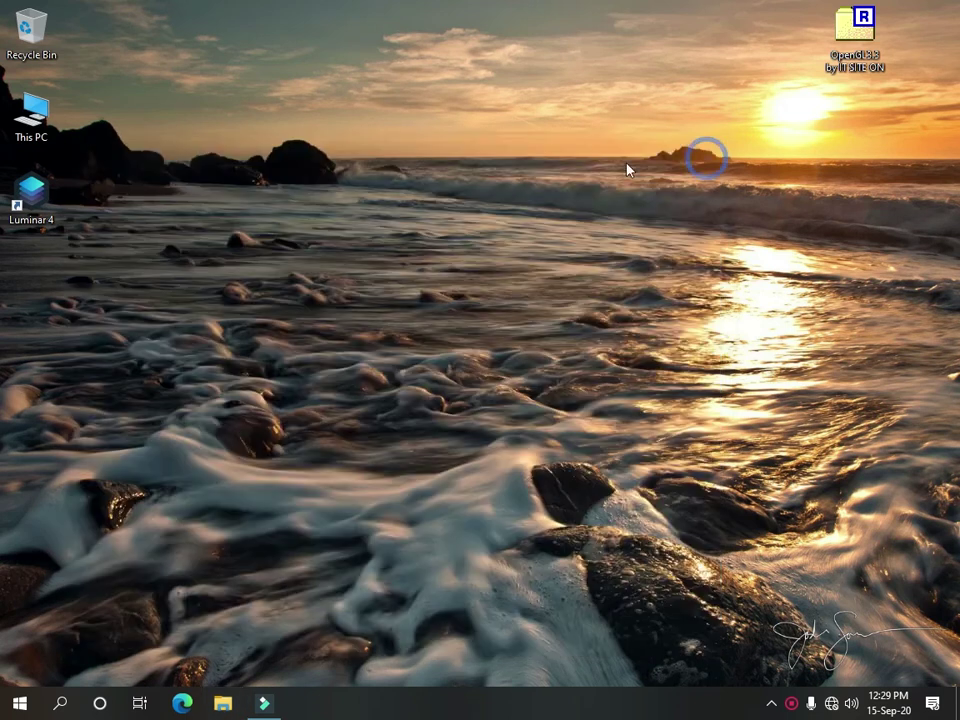
Relaunch Luminar 4 from its desktop shortcut
double_click(45, 190)
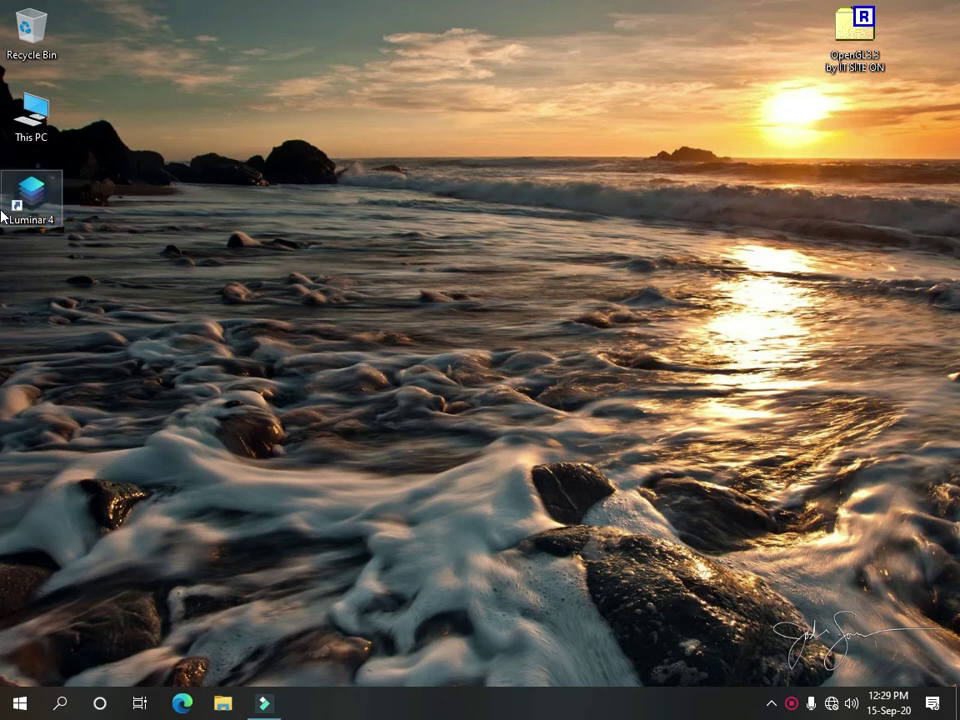
double_click(19, 201)
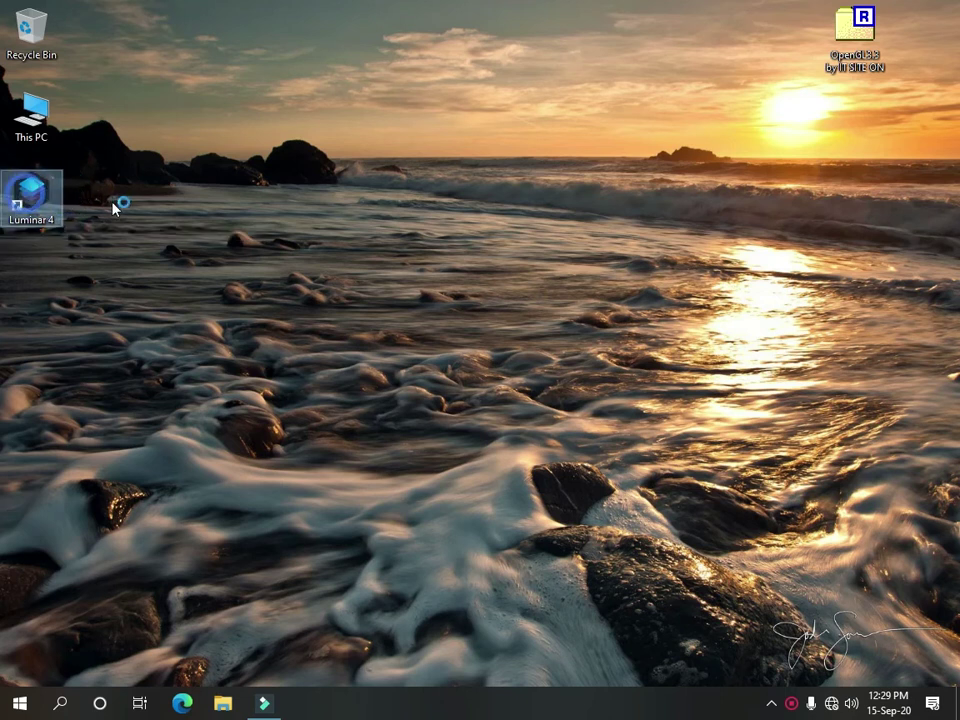